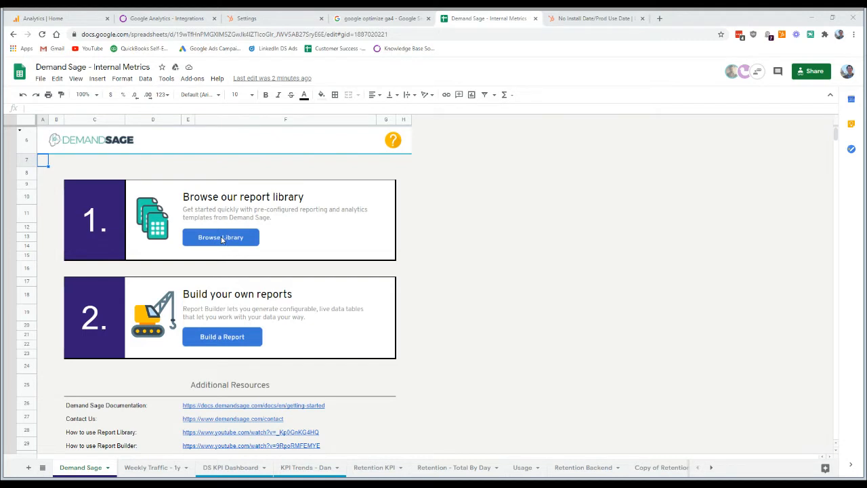
- Add the KPI Trends report from the Demand Sage for Hubspot report library to the spreadsheet, then close the library
left_click(197, 81)
mouse_move(238, 133)
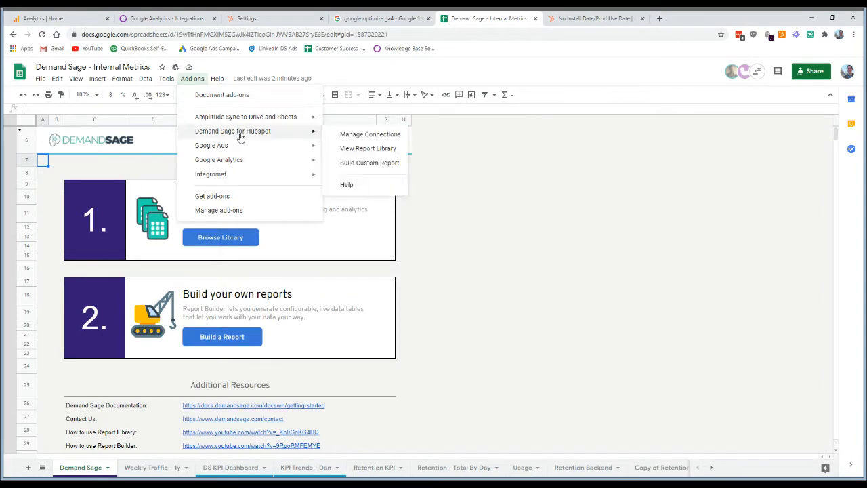
left_click(362, 155)
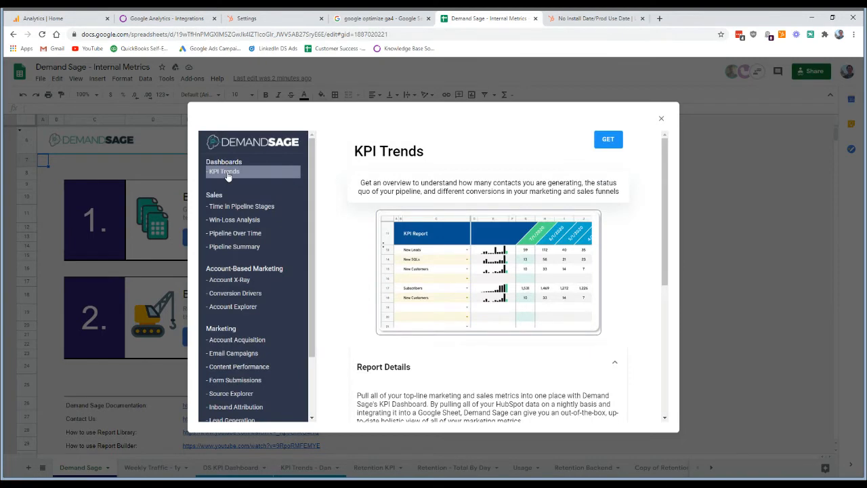
left_click(608, 140)
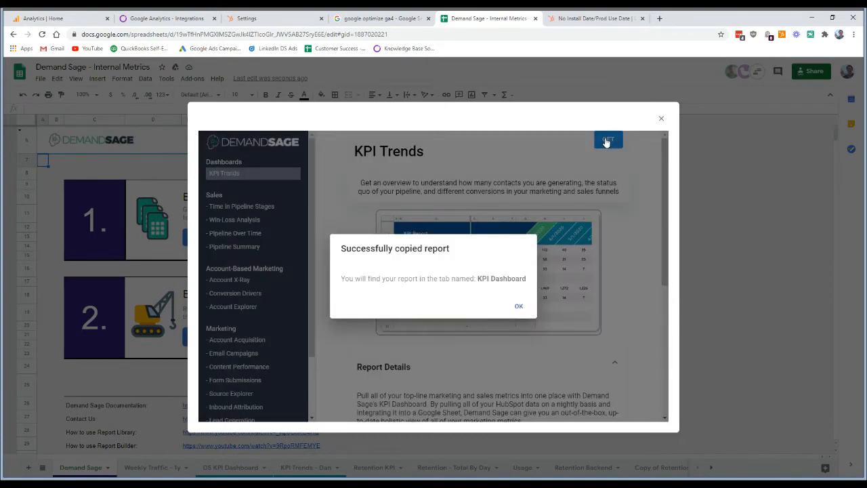
left_click_drag(477, 280, 521, 289)
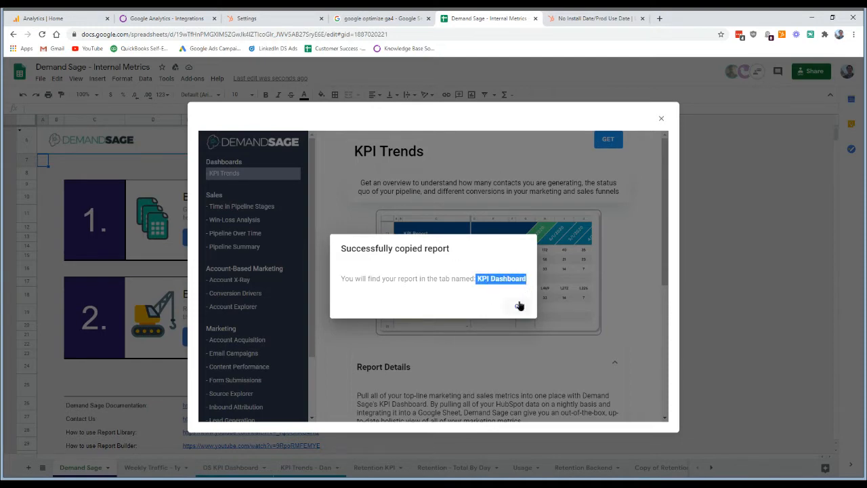
left_click(519, 306)
left_click(661, 119)
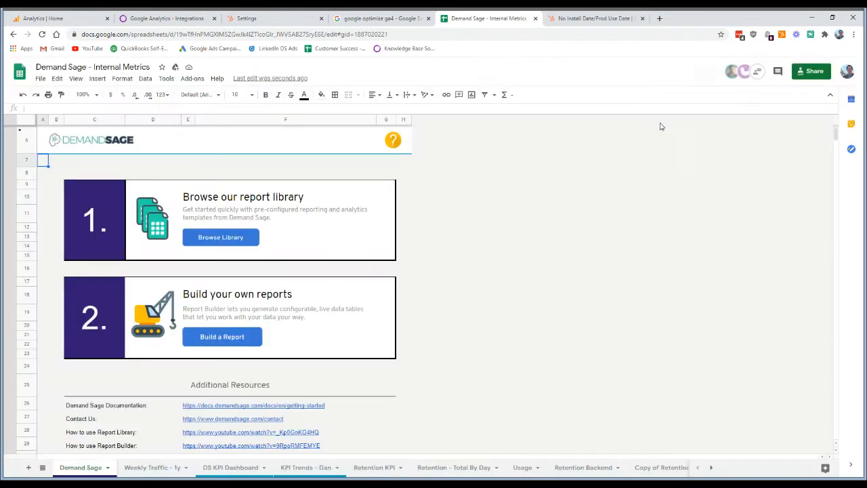
- Go to the newly copied KPI Dashboard sheet at the end of the workbook's sheet list
left_click(42, 467)
scroll(97, 386, "down", 5)
scroll(97, 385, "down", 5)
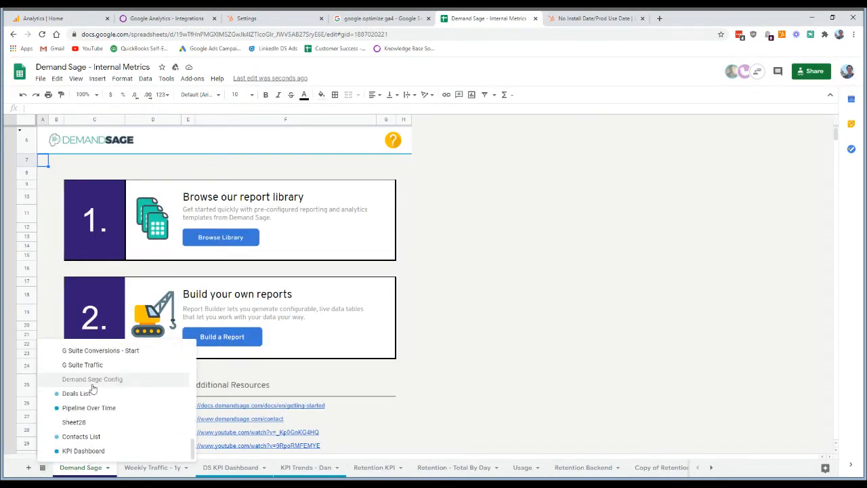
left_click(83, 450)
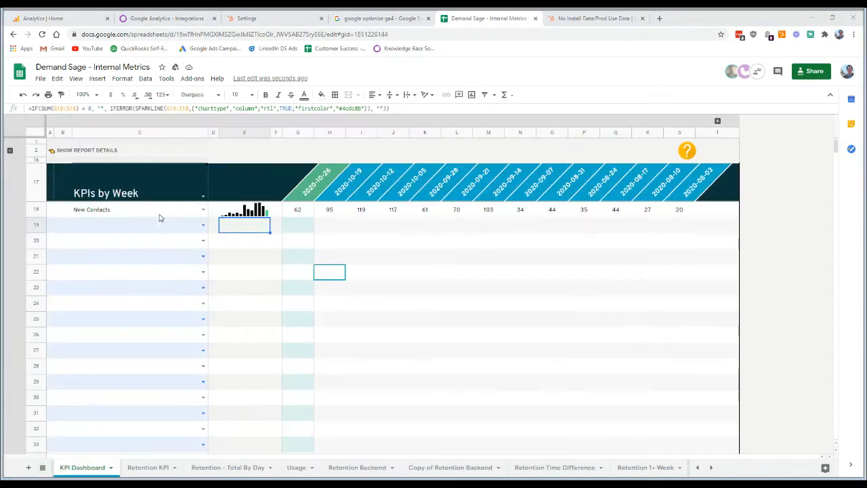
- Expand and collapse the KPI Dashboard's report details, and check the reporting period choices without changing the period
left_click(127, 226)
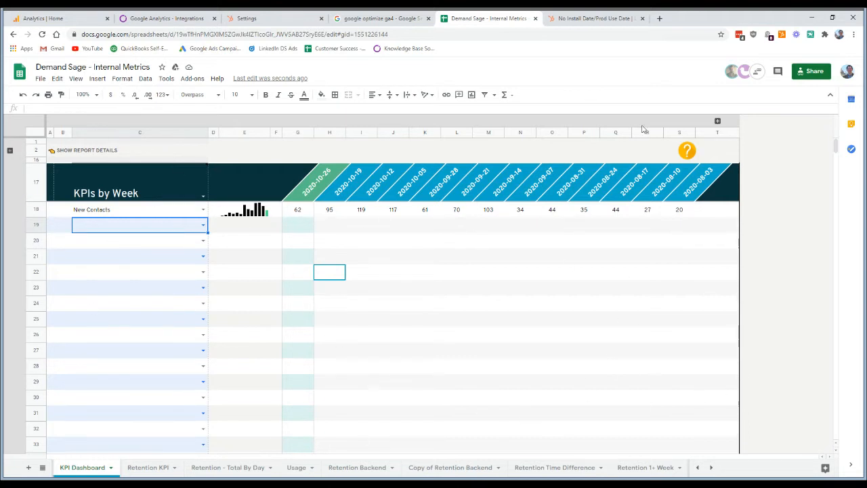
left_click(10, 151)
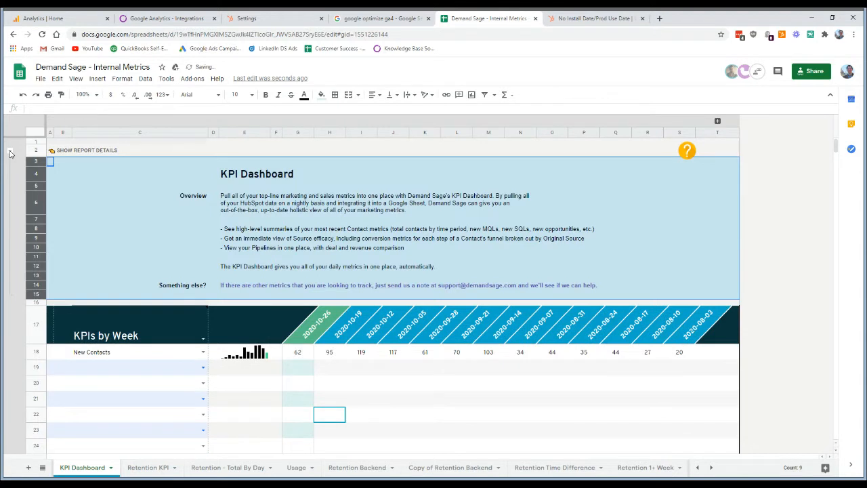
left_click(10, 152)
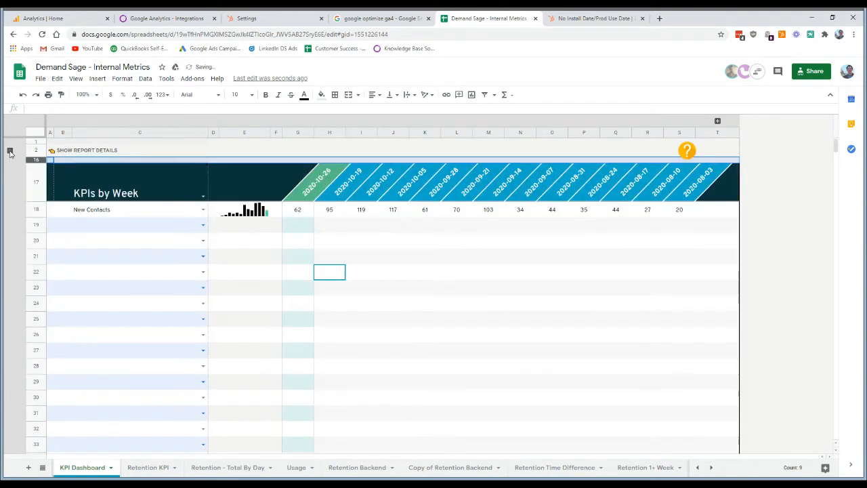
left_click(202, 200)
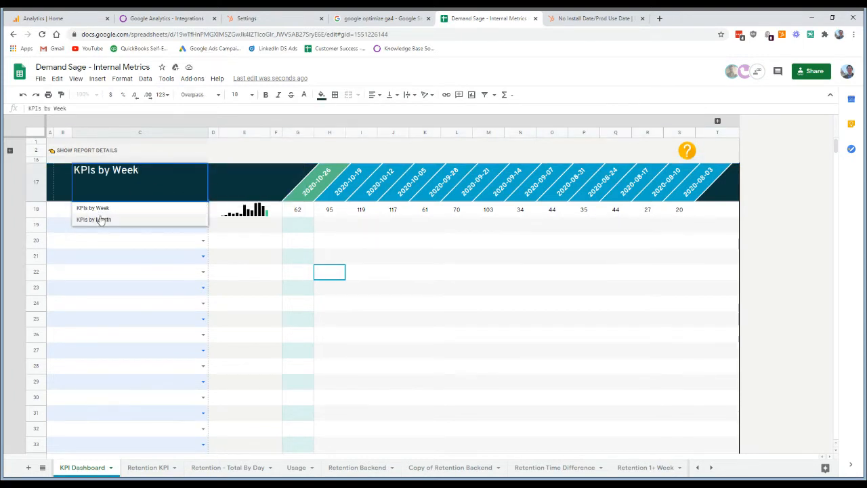
left_click(237, 226)
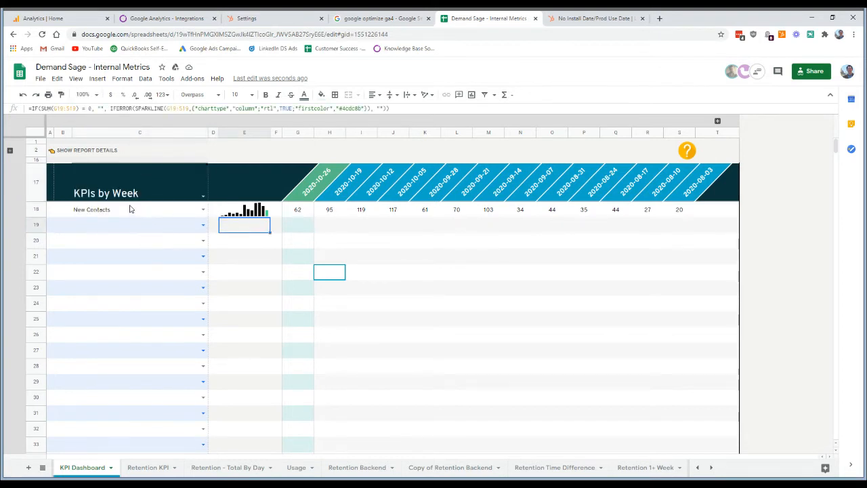
- Set the dashboard metric in row 19 to New Leads and the one in row 20 to Leads
left_click(129, 210)
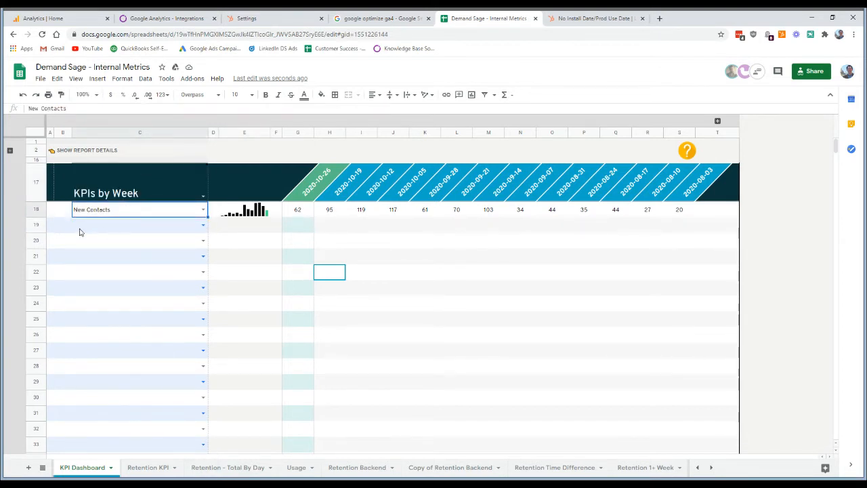
left_click(153, 227)
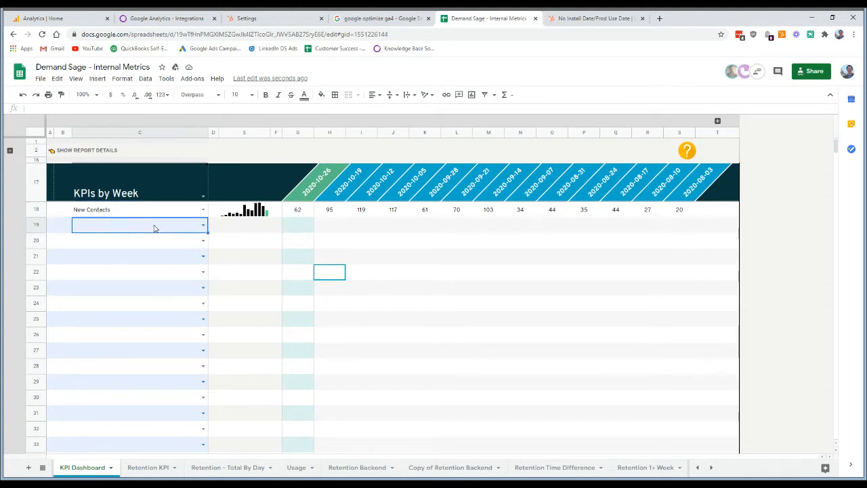
left_click(203, 225)
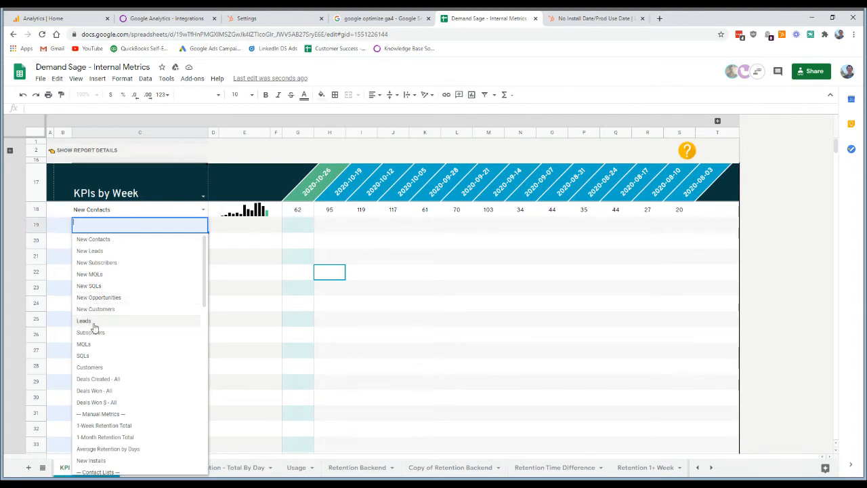
left_click(93, 252)
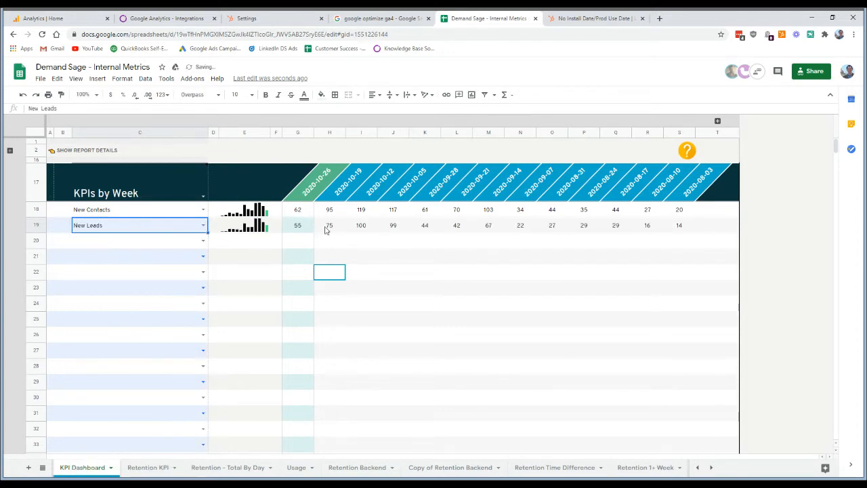
left_click(204, 245)
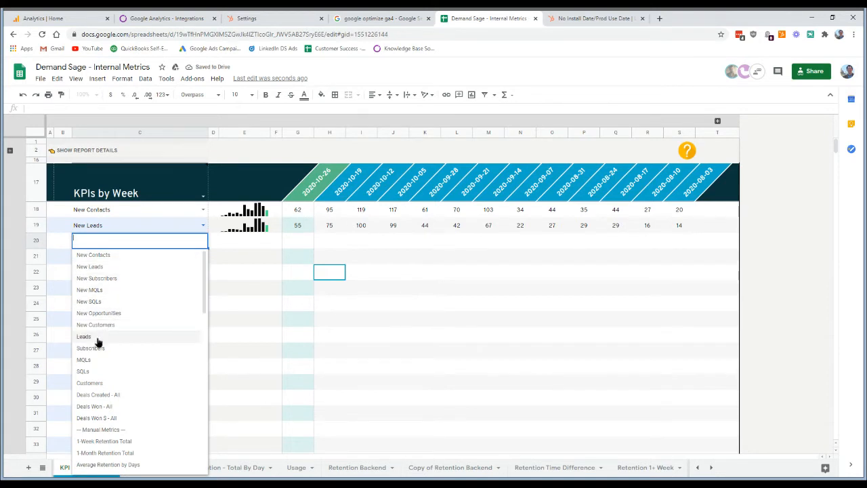
left_click(84, 336)
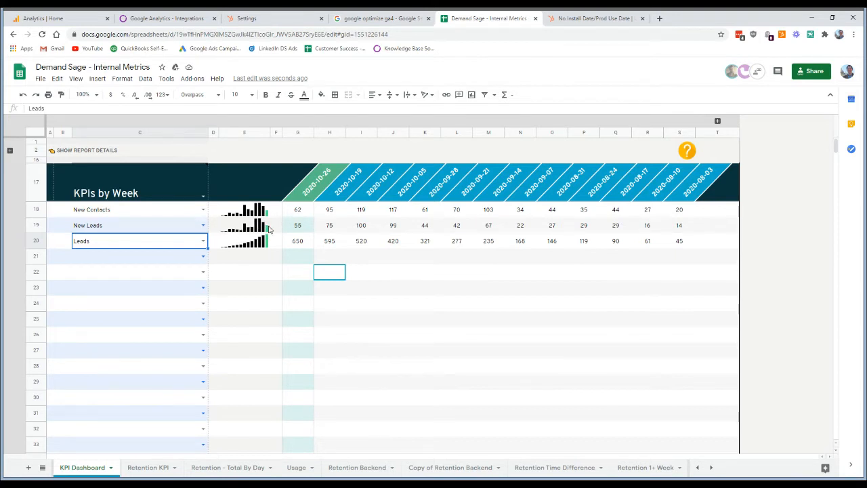
- Browse the available contact-list metrics for row 21 and choose Bounced Emails
left_click(131, 261)
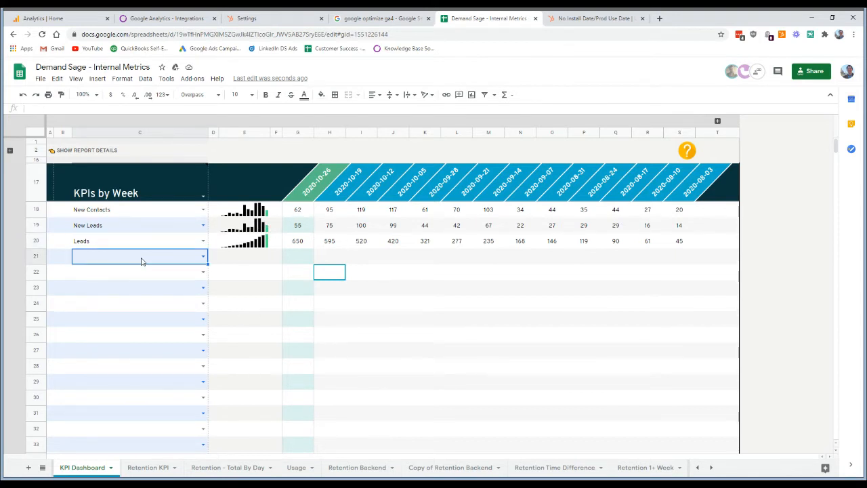
left_click(203, 256)
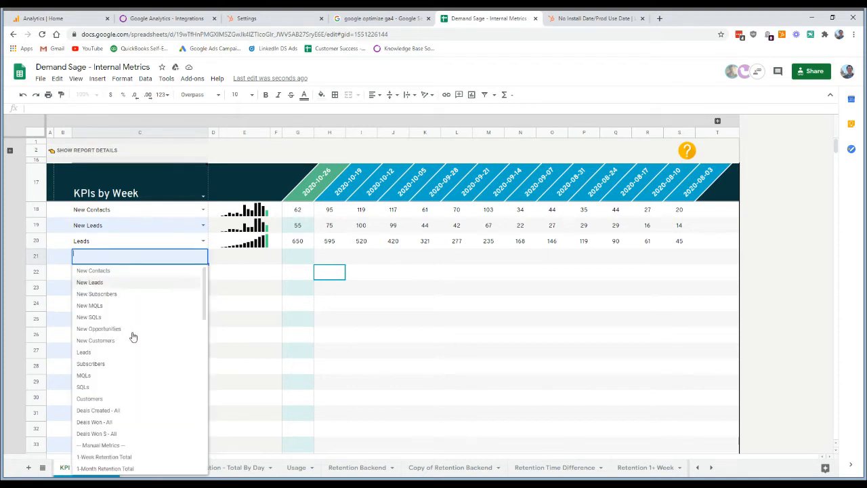
scroll(134, 332, "down", 5)
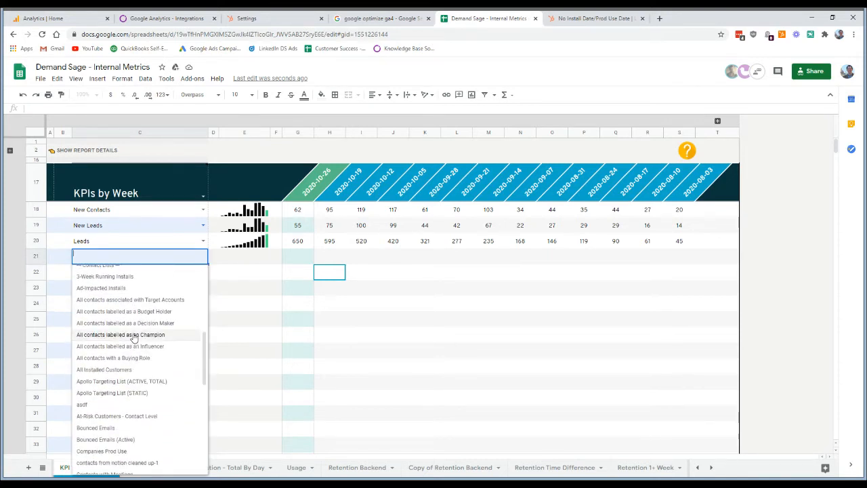
scroll(112, 302, "up", 1)
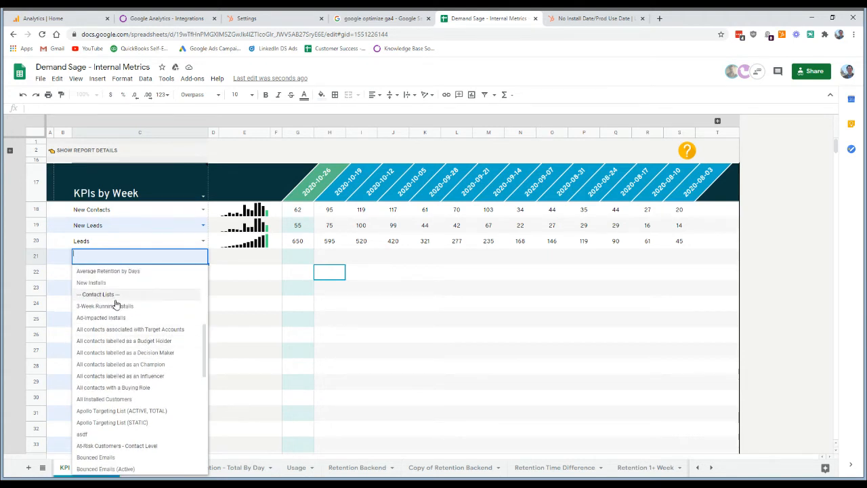
scroll(116, 339, "down", 1)
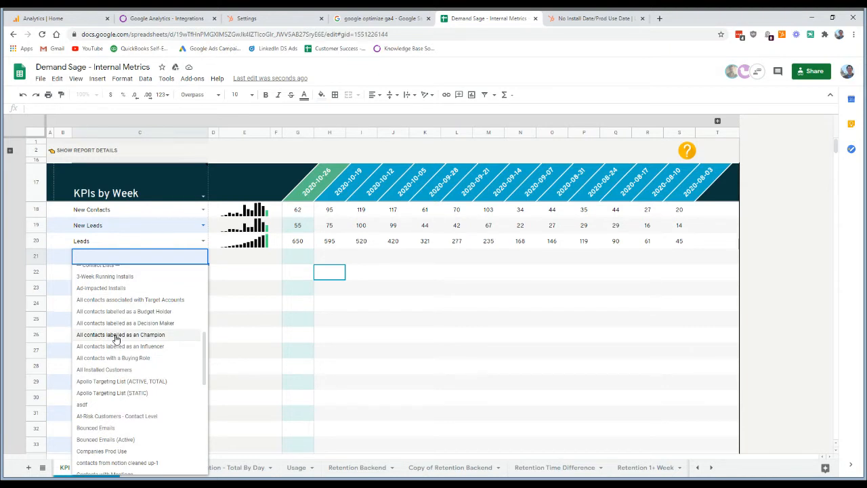
scroll(115, 373, "down", 3)
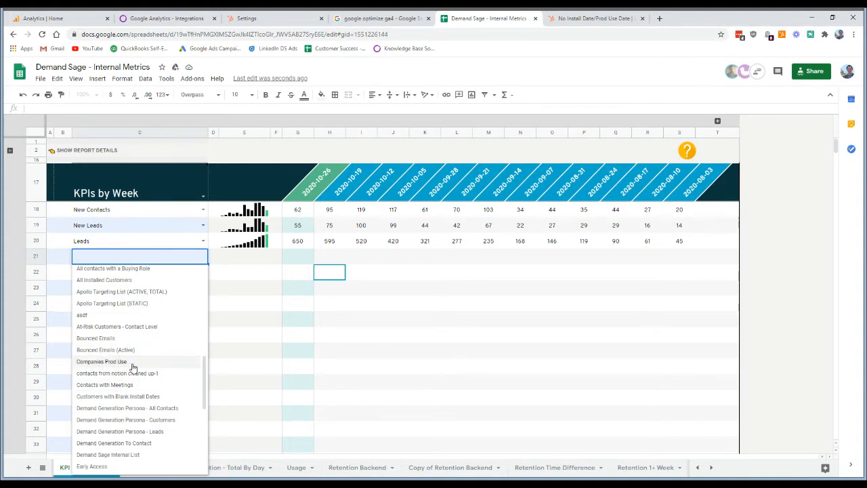
scroll(135, 369, "up", 1)
scroll(86, 372, "down", 3)
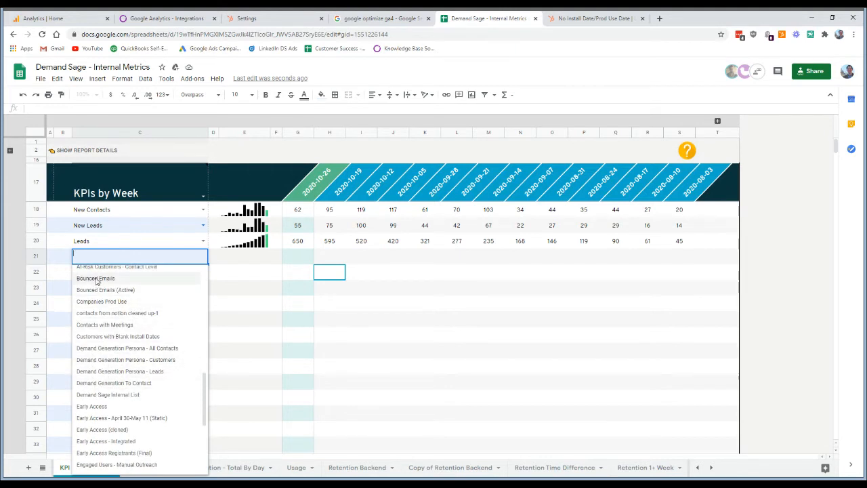
left_click(96, 279)
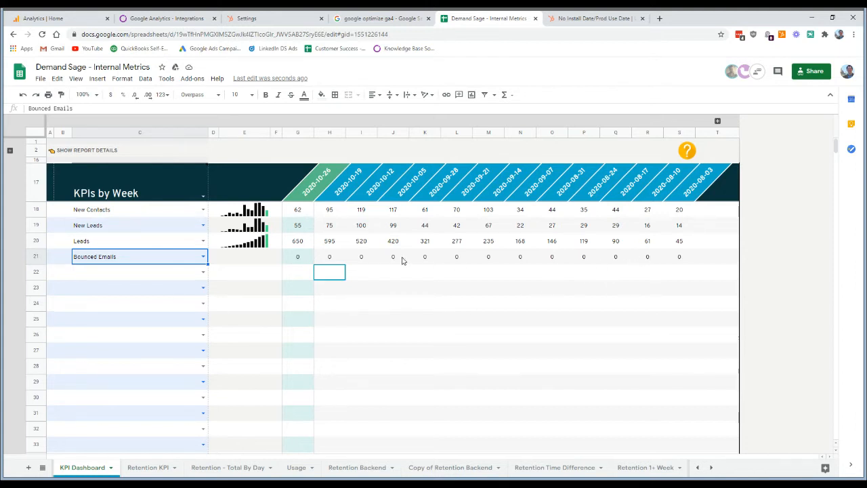
- Change the metric in row 21 to the All Installed Customers contact list
left_click(204, 258)
scroll(173, 359, "down", 10)
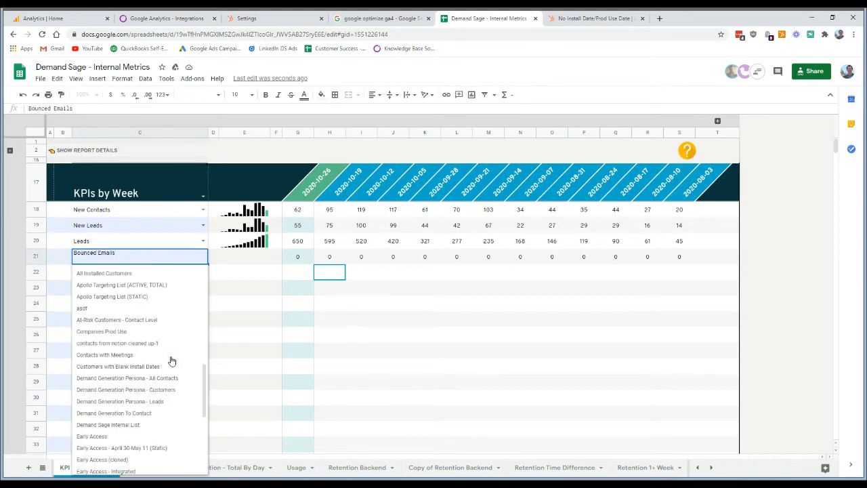
scroll(170, 360, "down", 2)
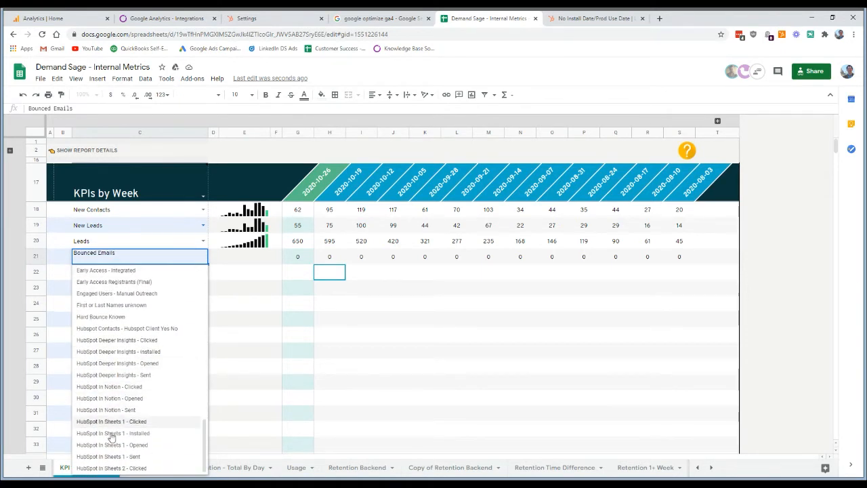
scroll(119, 438, "up", 4)
scroll(127, 442, "up", 3)
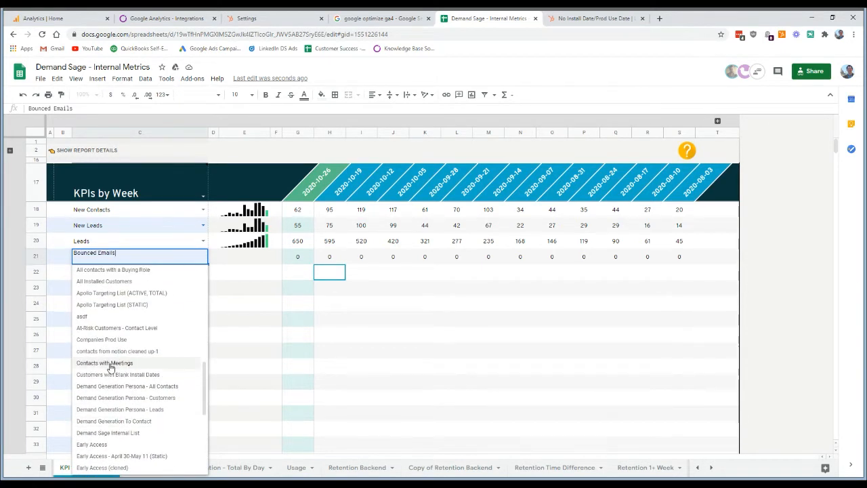
scroll(112, 370, "up", 2)
left_click(112, 372)
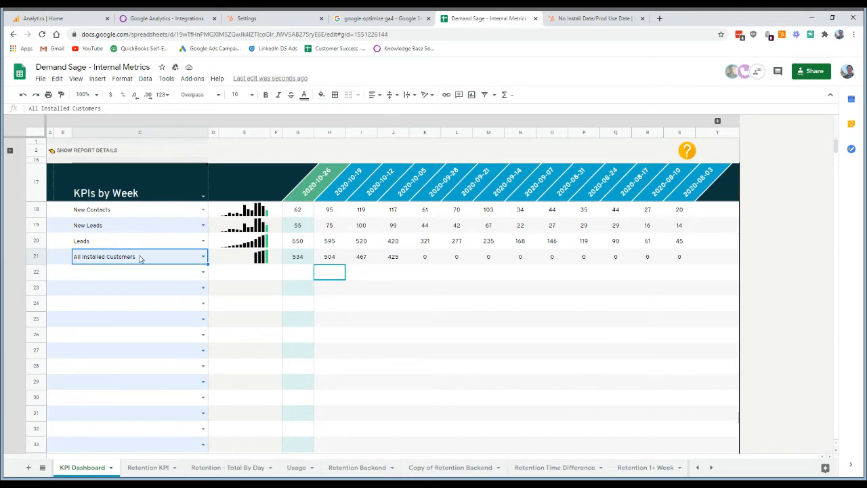
- Set the dashboard entry in row 22 to the --- Manual Metrics --- heading
left_click(202, 271)
scroll(112, 382, "down", 3)
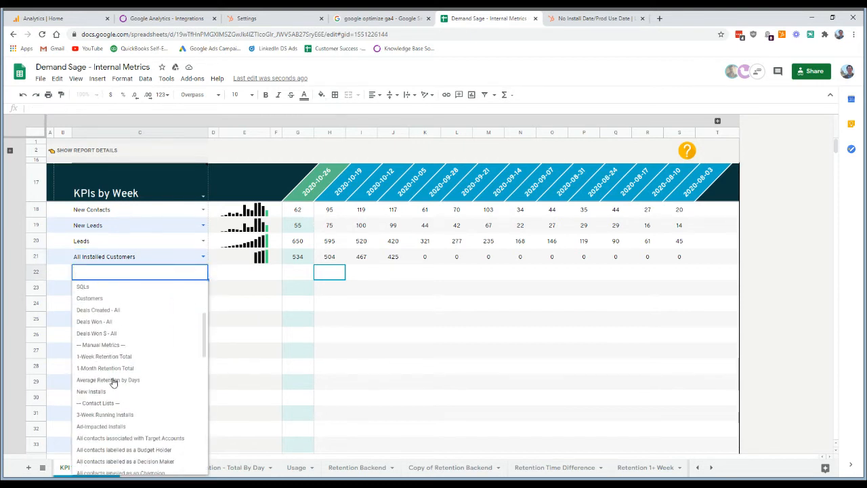
left_click(98, 341)
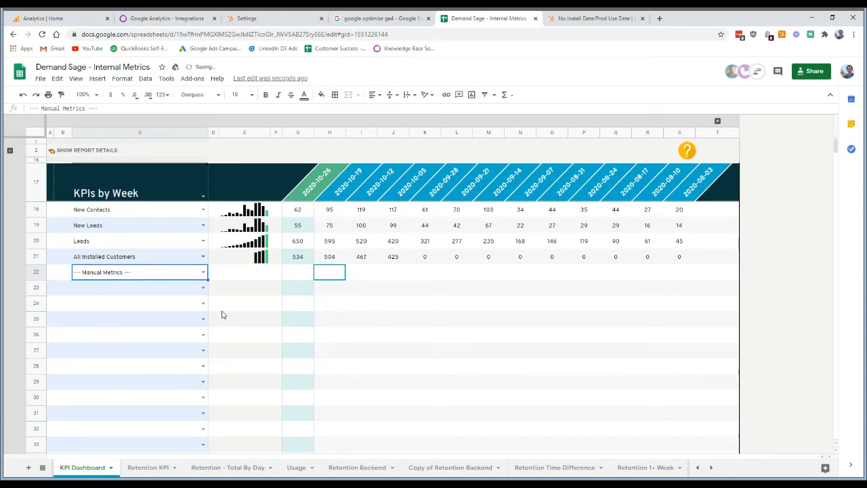
- Examine the manual metrics import table on the KPI dashboard and the dates and sessions in the Weekly Traffic - 1y sheet
scroll(283, 321, "down", 6)
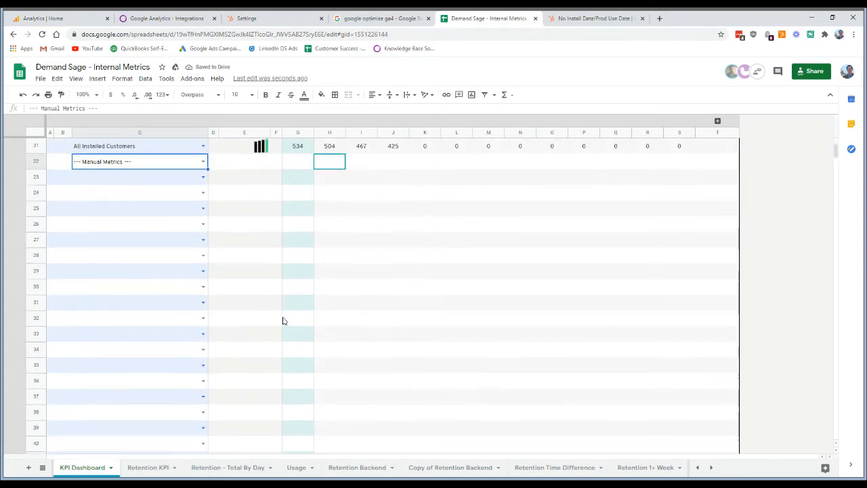
scroll(284, 320, "down", 6)
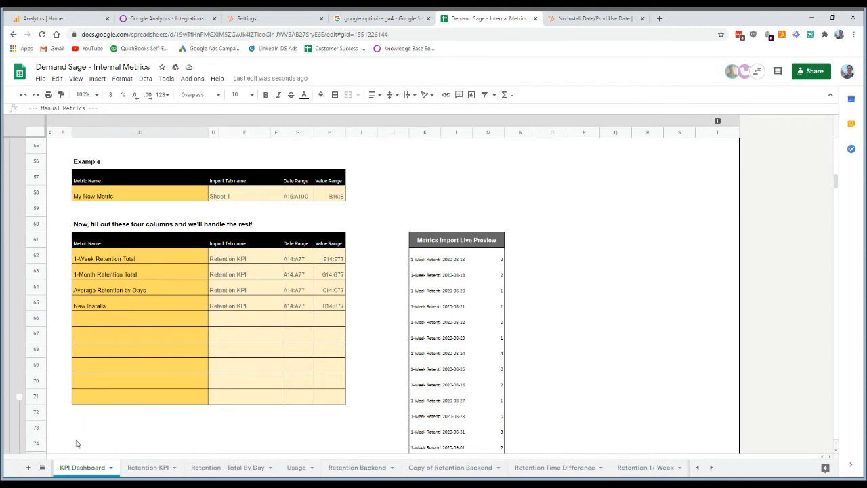
left_click(41, 468)
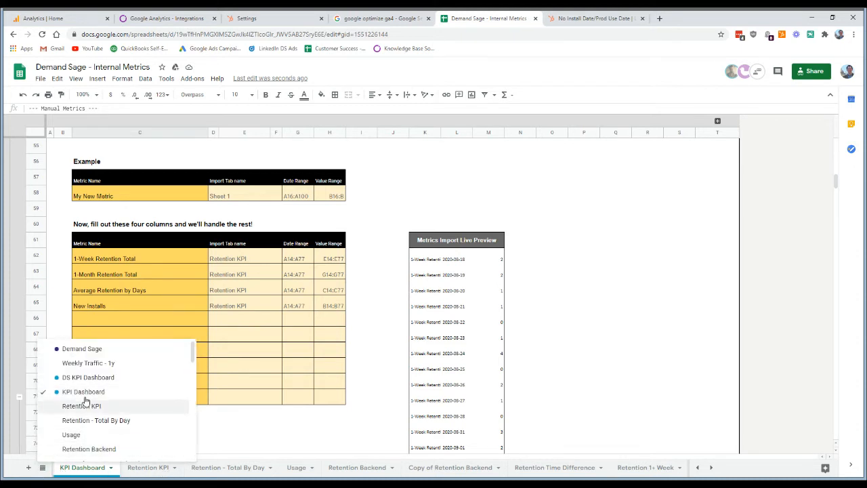
left_click(86, 364)
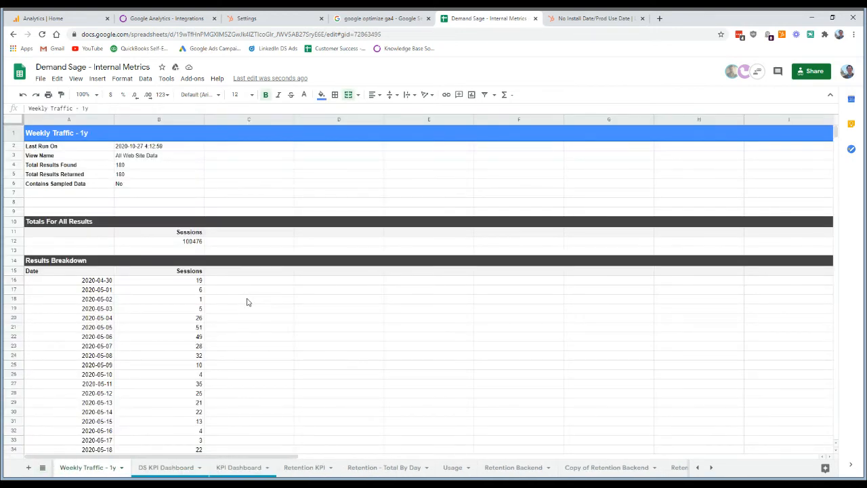
scroll(247, 302, "down", 4)
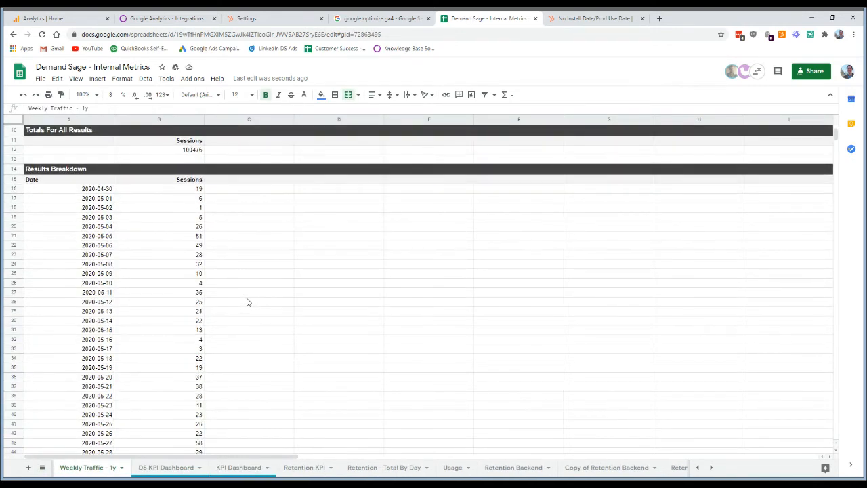
scroll(247, 302, "up", 1)
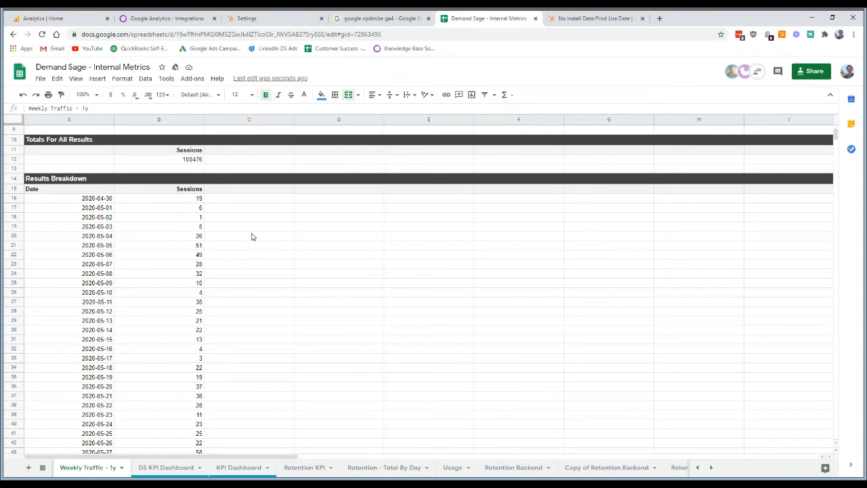
scroll(251, 236, "up", 3)
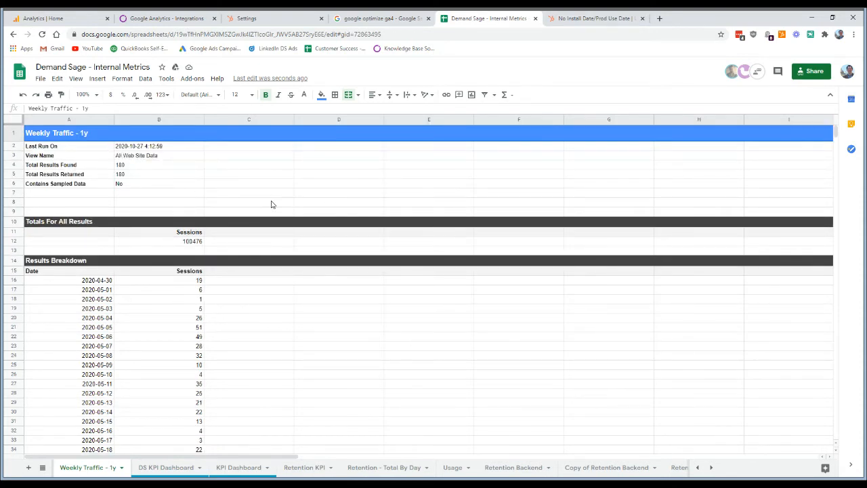
scroll(272, 205, "down", 1)
scroll(272, 205, "down", 3)
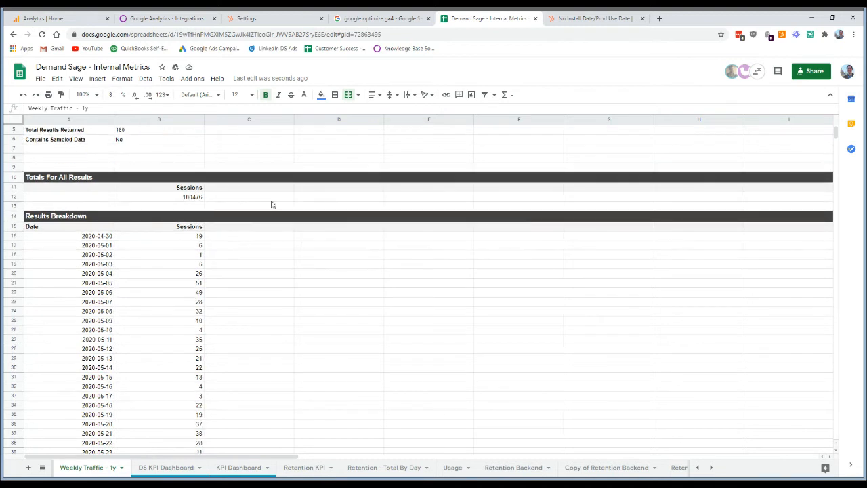
left_click_drag(77, 210, 197, 415)
left_click(261, 275)
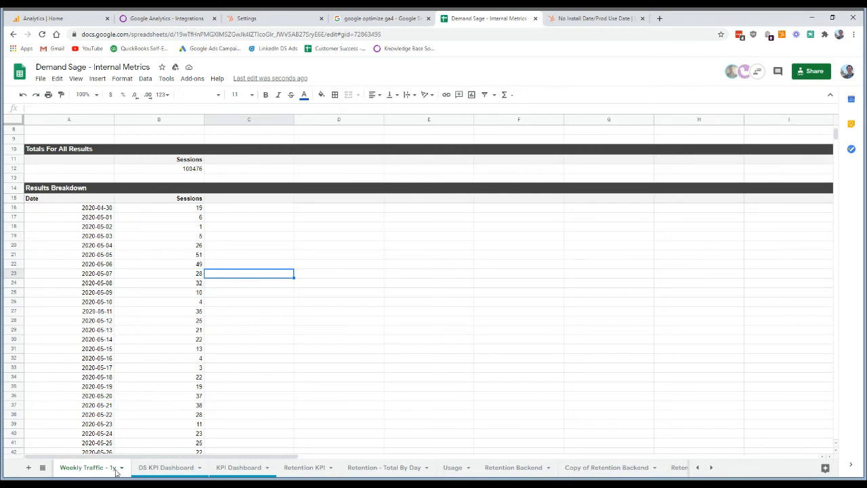
- Add a manual metric named Web Traffic from GA in row 66 of KPI Dashboard, with Weekly Traffic - 1y as its import tab
left_click(248, 469)
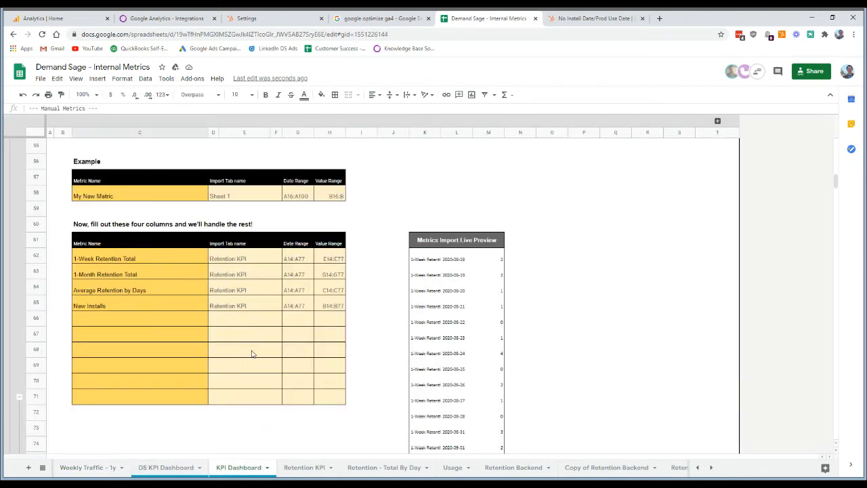
left_click(140, 321)
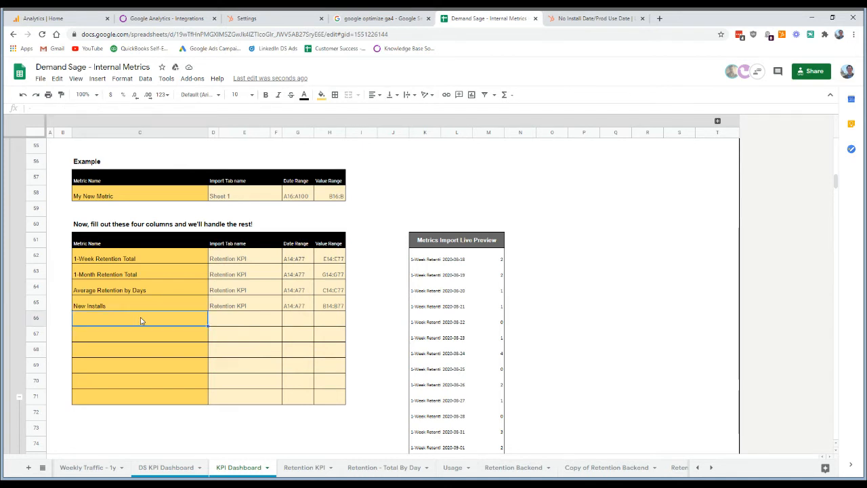
type("Web Traffic from GA")
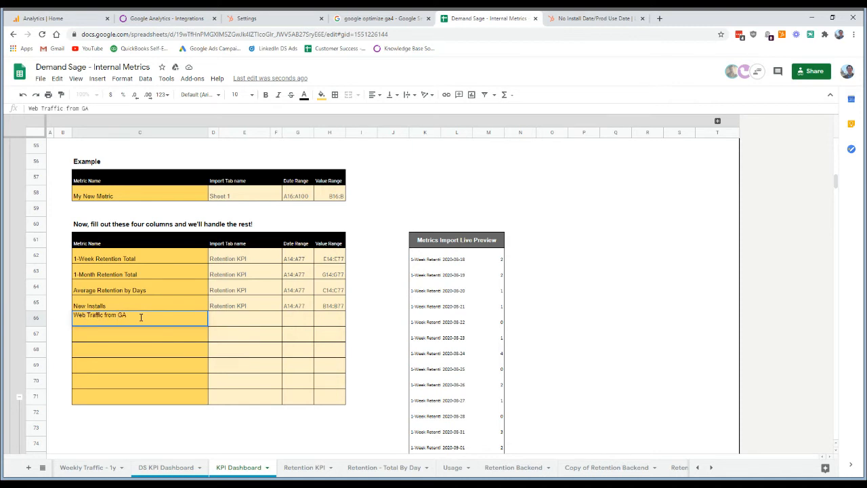
key("Tab")
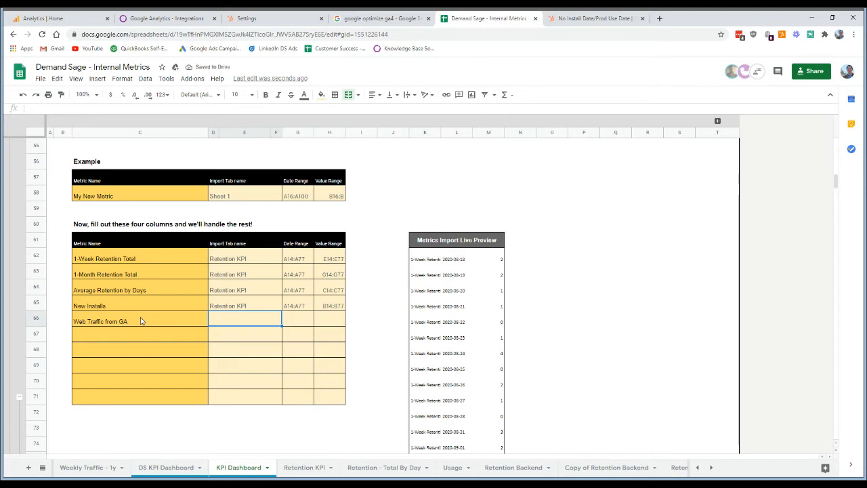
type("Weekly Traffic -")
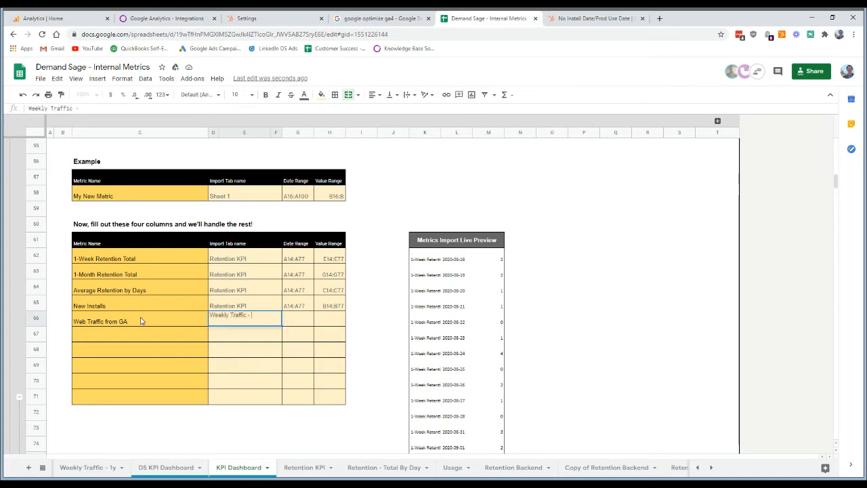
type(" 1y")
key("Tab")
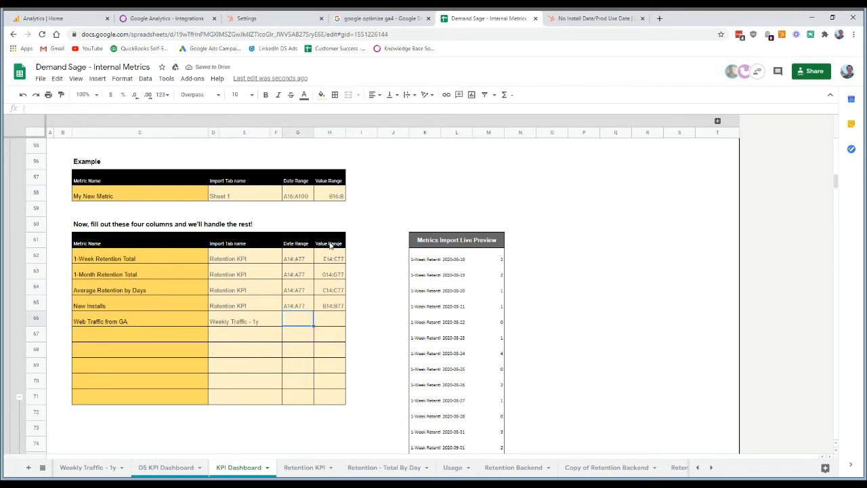
- Check the extent of the dates in Weekly Traffic - 1y and set the Web Traffic from GA date range to A16:A195
left_click(76, 469)
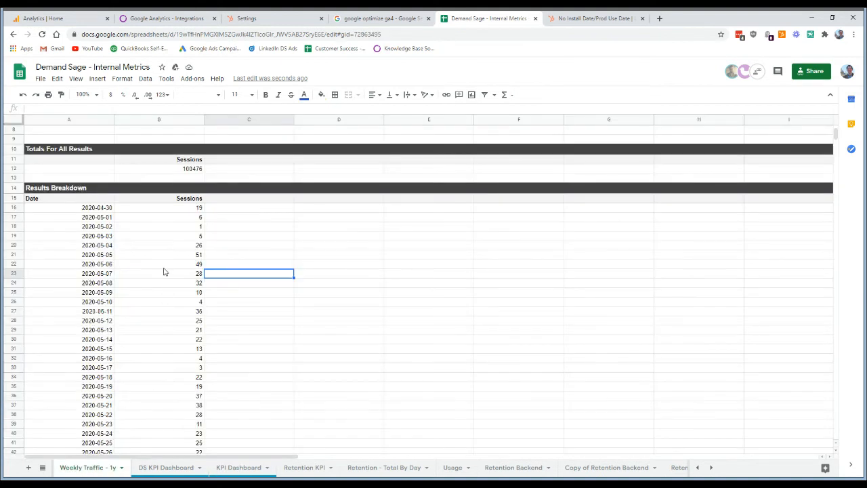
scroll(47, 283, "up", 1)
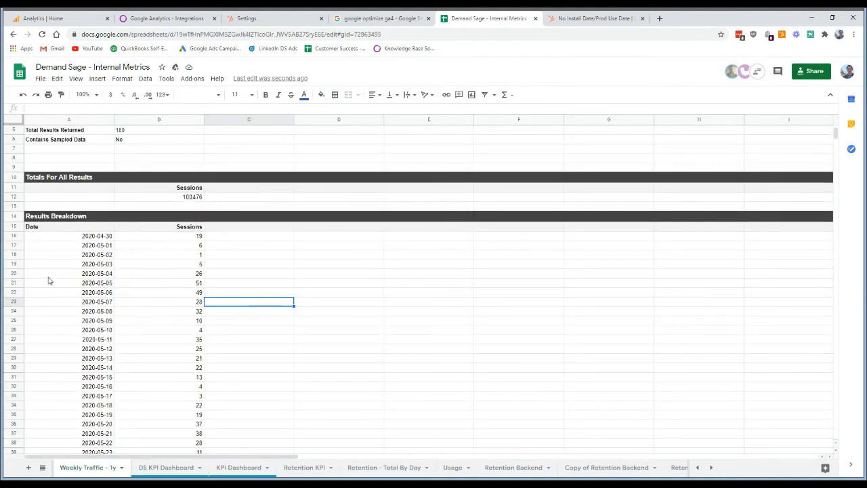
left_click(46, 240)
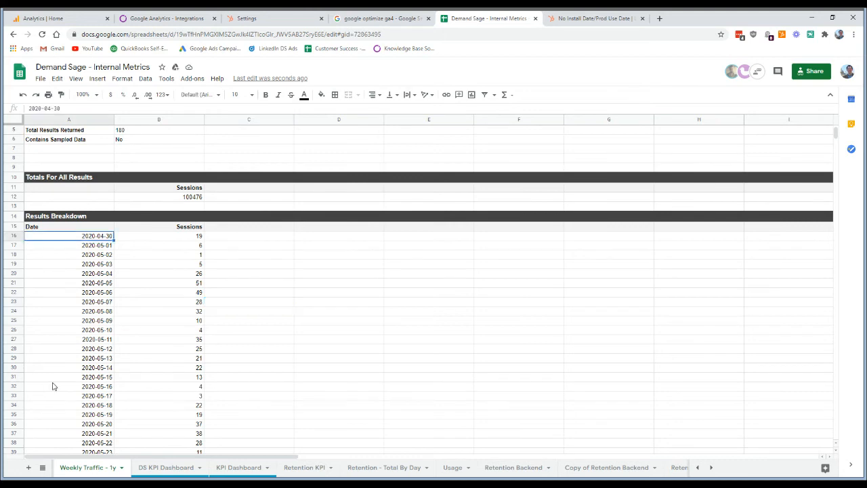
scroll(52, 406, "down", 15)
scroll(74, 369, "down", 10)
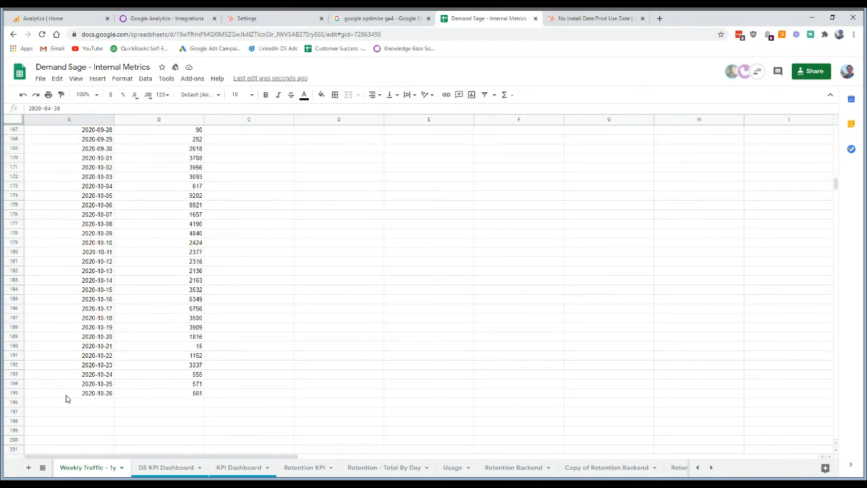
left_click(242, 468)
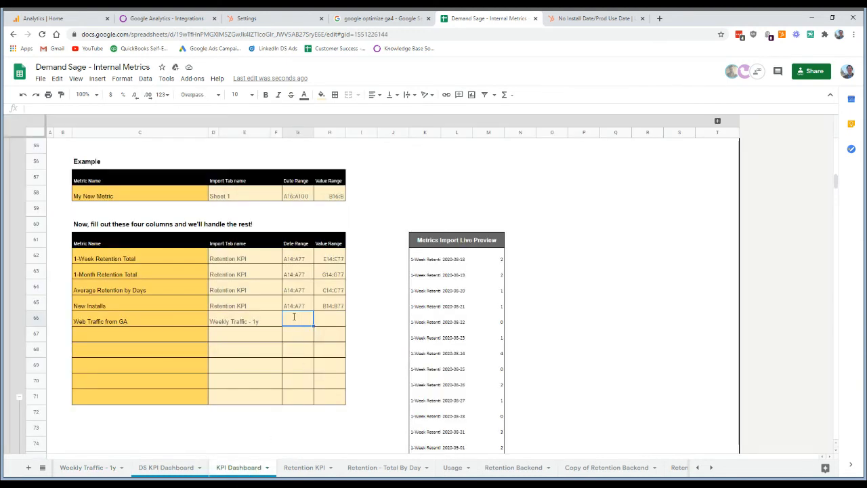
type("A16")
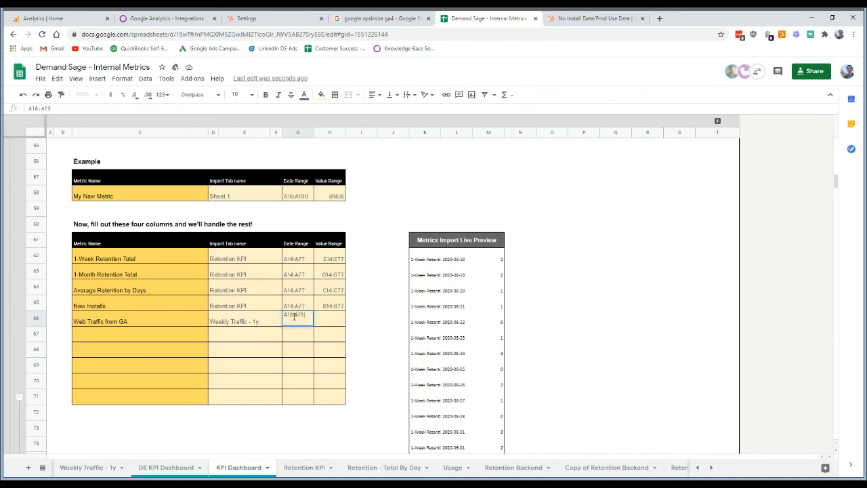
type(":A195")
key("Tab")
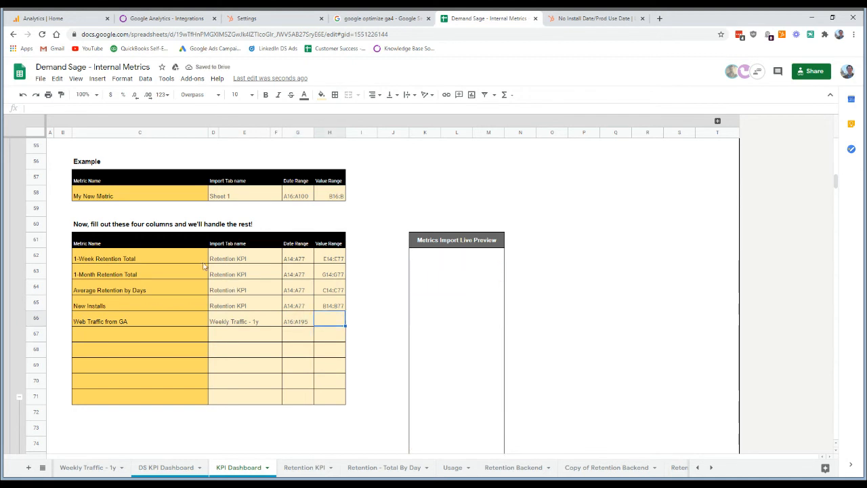
- Check the sessions column in Weekly Traffic - 1y and set the Web Traffic from GA value range to B16:B195
left_click(101, 467)
scroll(197, 291, "up", 20)
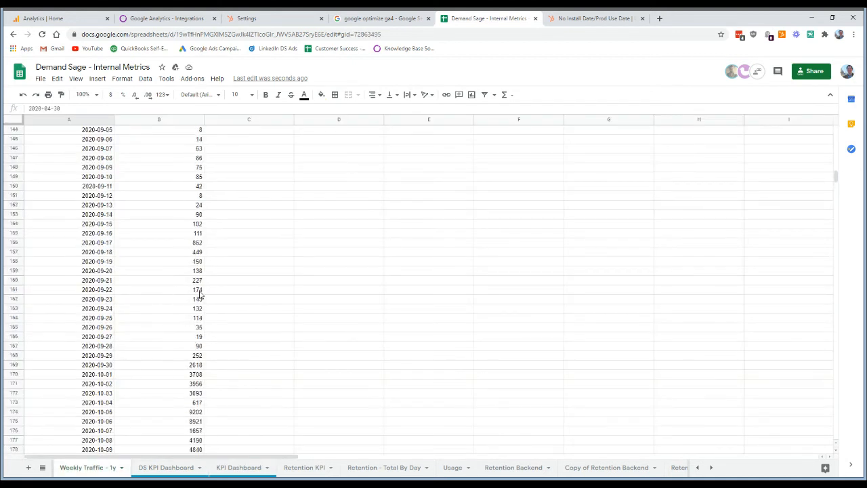
scroll(198, 292, "up", 8)
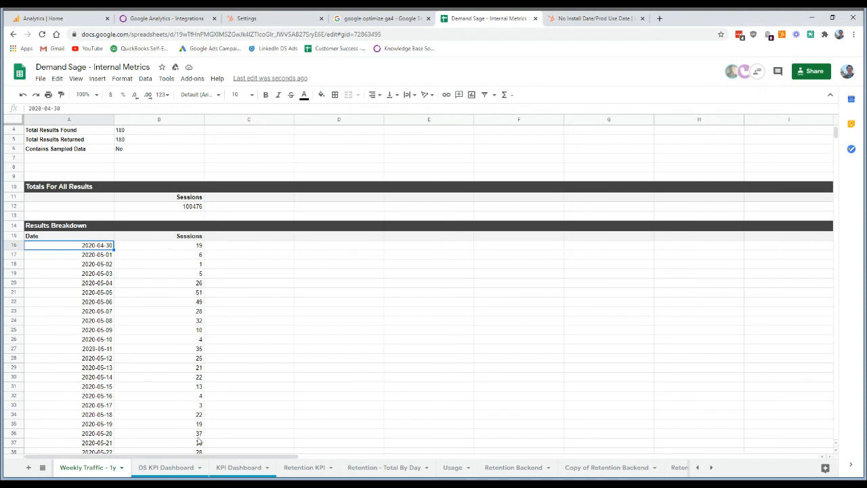
left_click(241, 468)
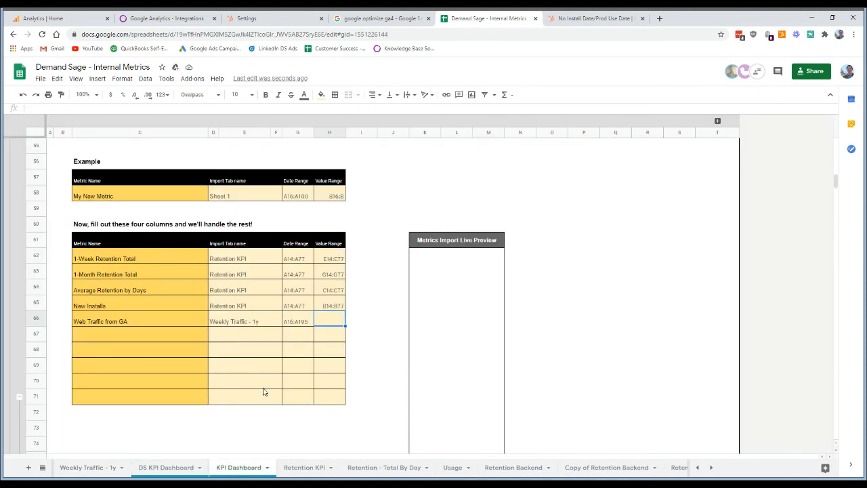
type("B16:B195")
key("Return")
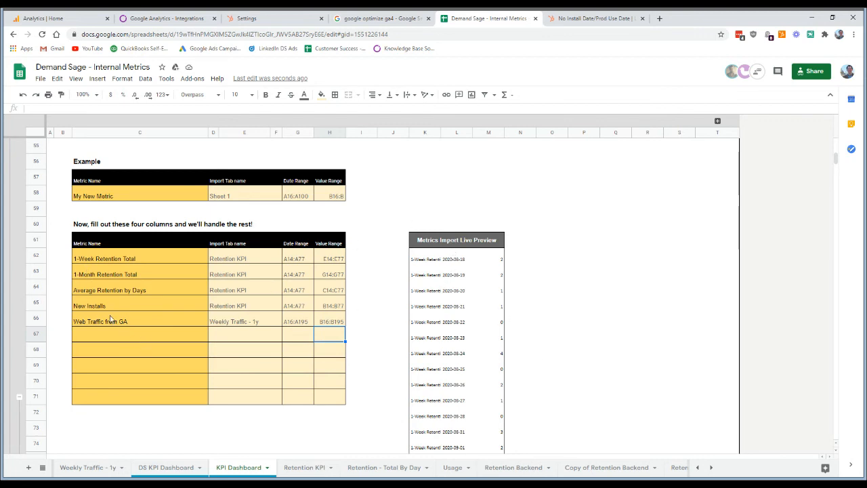
- Replace the --- Manual Metrics --- heading in dashboard row 22 with the Web Traffic from GA metric
scroll(111, 318, "up", 8)
scroll(111, 319, "up", 5)
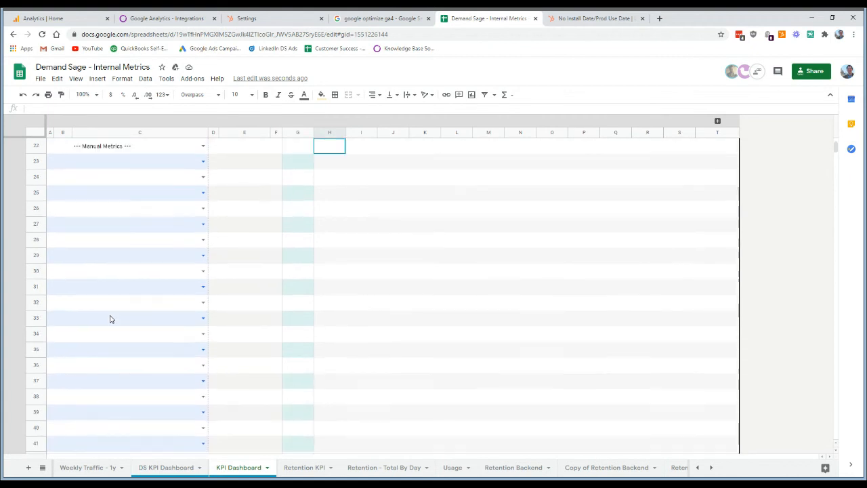
left_click(203, 272)
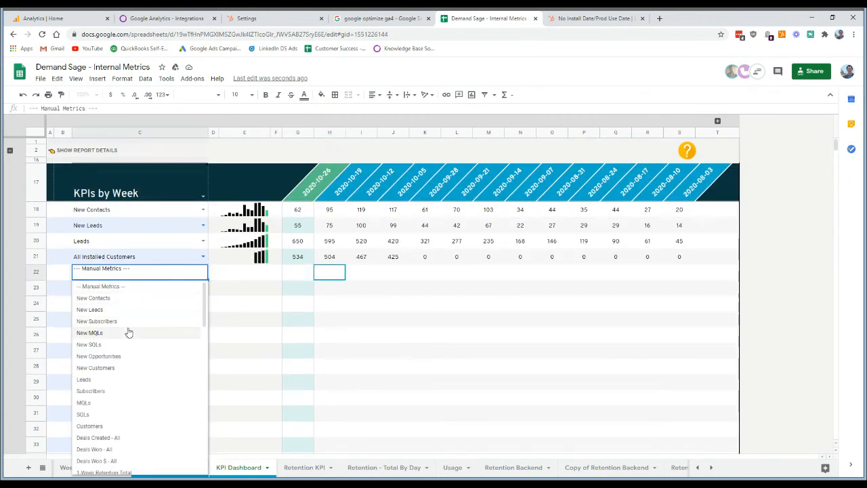
scroll(137, 346, "down", 10)
scroll(138, 348, "down", 10)
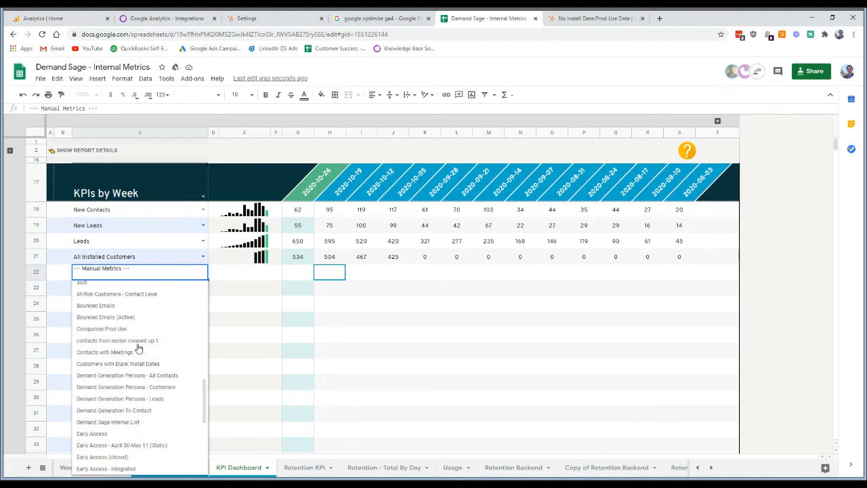
scroll(137, 348, "up", 10)
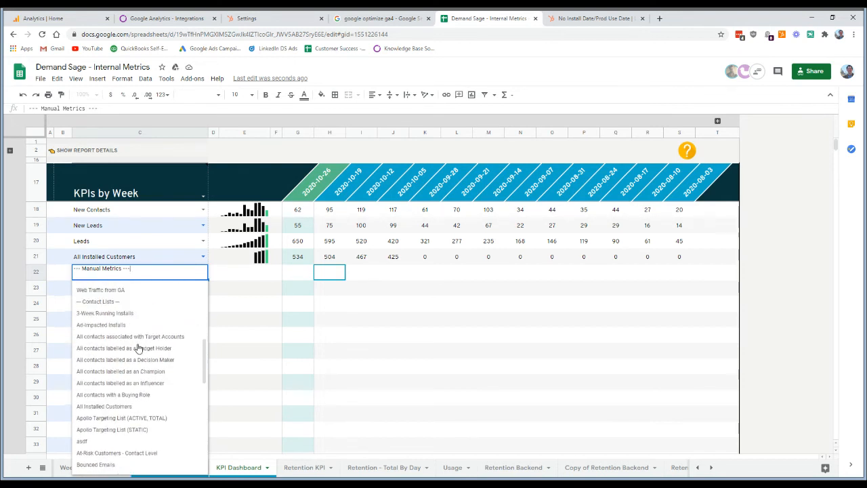
scroll(112, 344, "up", 5)
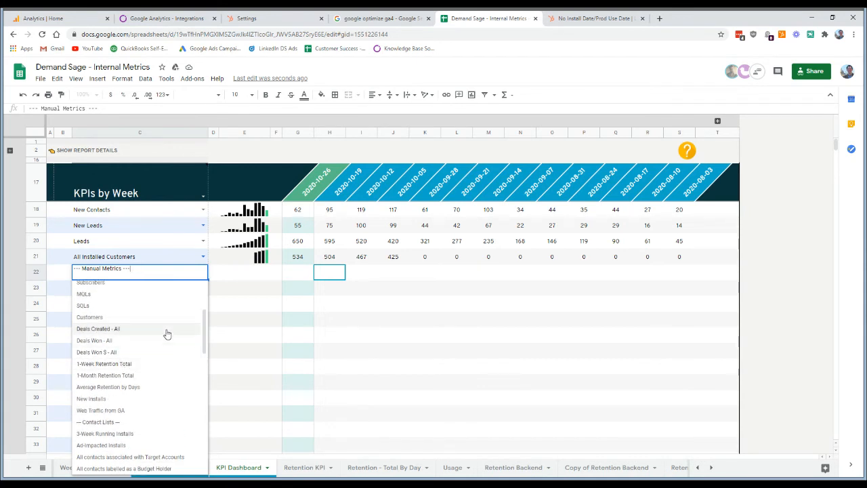
left_click(114, 411)
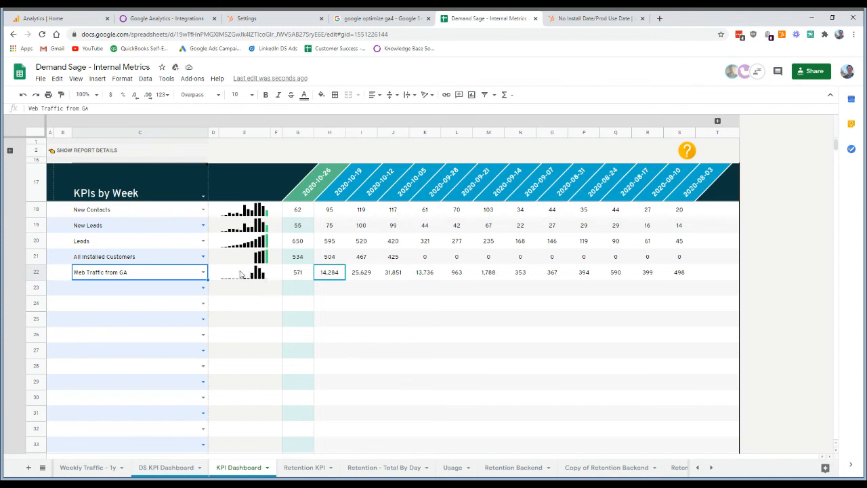
- Change the dashboard's reporting period to KPIs by Month
left_click(204, 198)
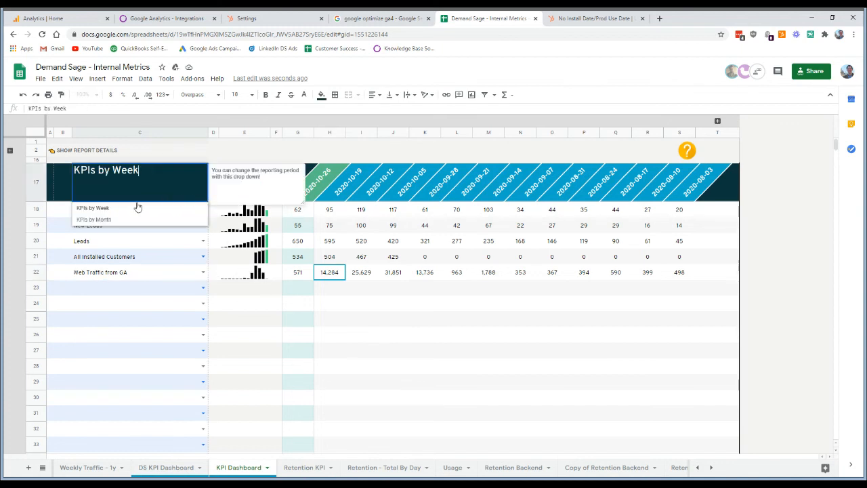
left_click(96, 219)
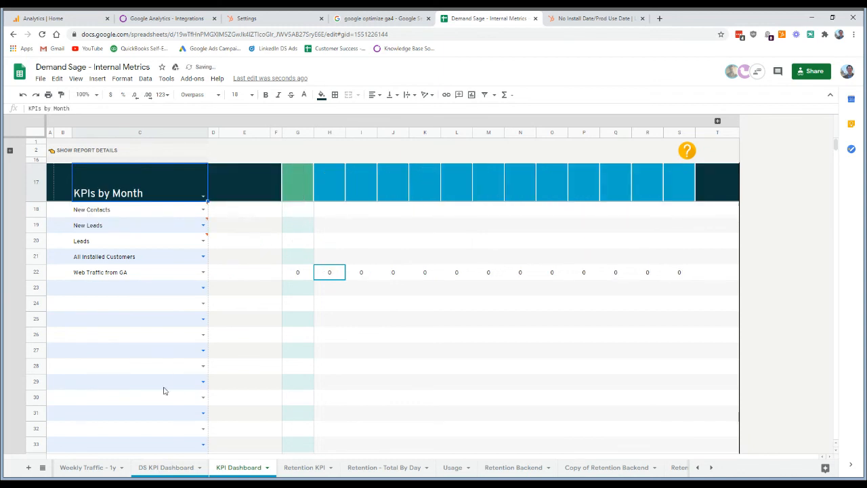